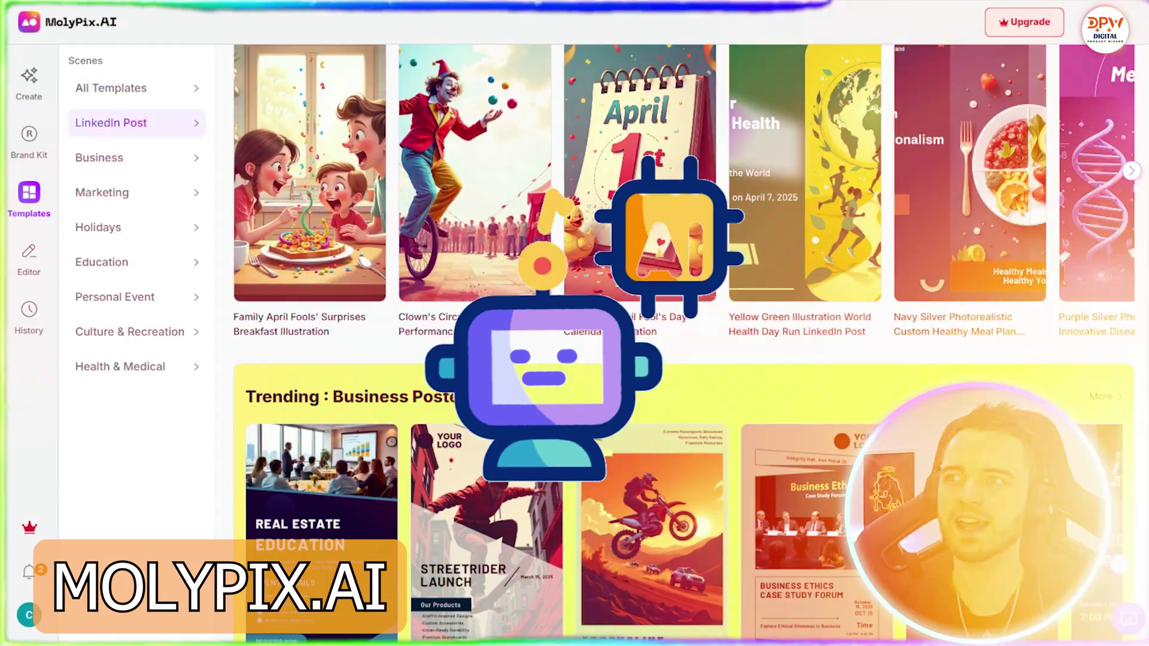
Step: Browse the Templates categories, scrolling down and back up
scroll(663, 330, down, 20)
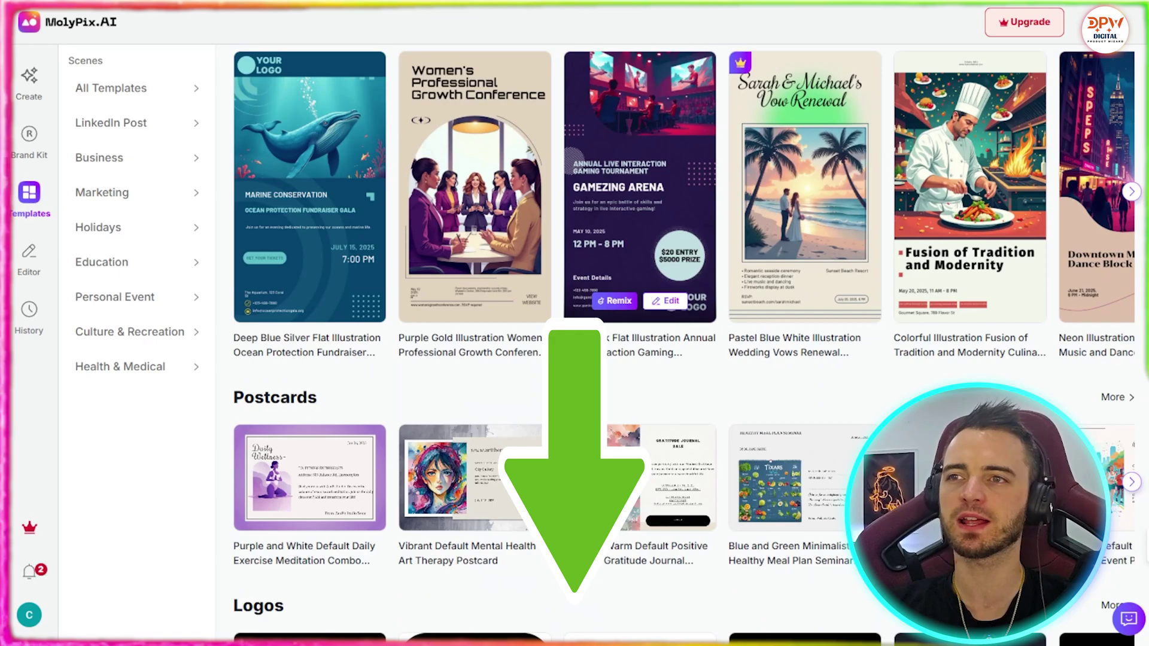
scroll(527, 644, down, 5)
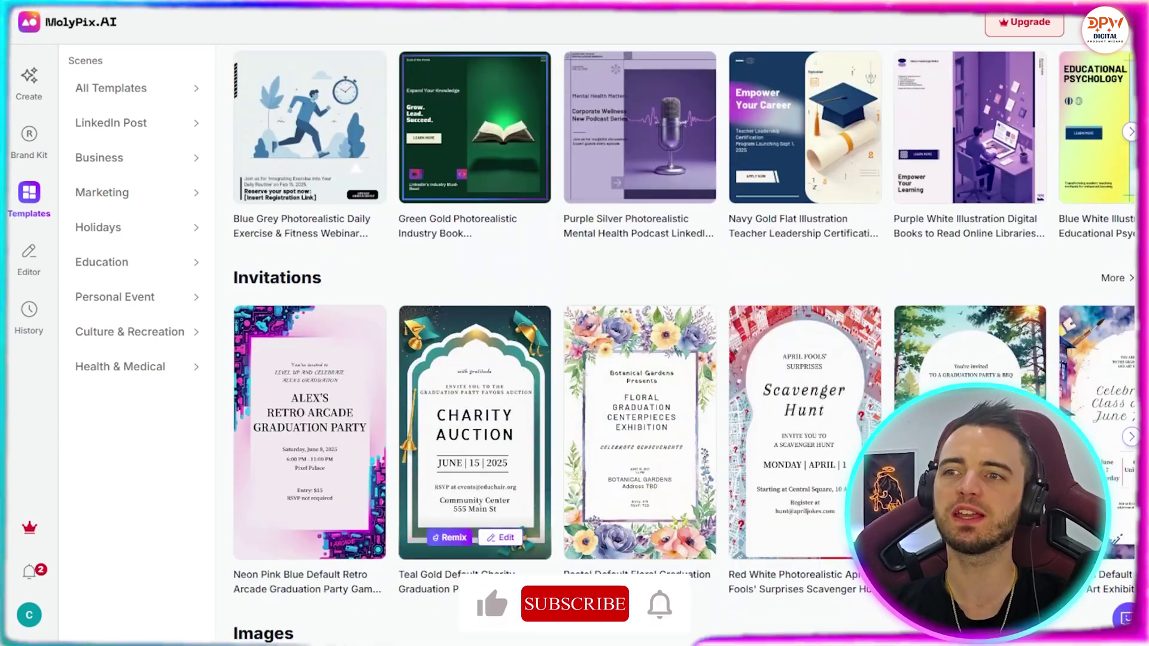
scroll(527, 643, up, 15)
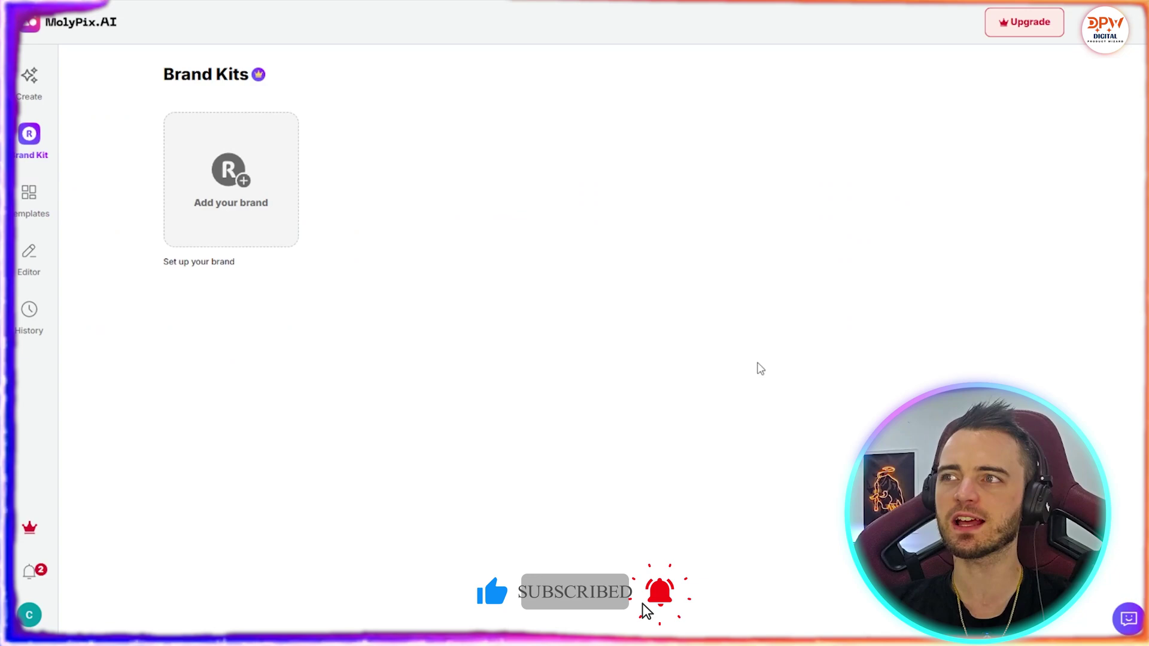
Step: Add and save a 'New Money Network' brand with the NM logo and yellow, black, white colours
click(234, 190)
click(500, 260)
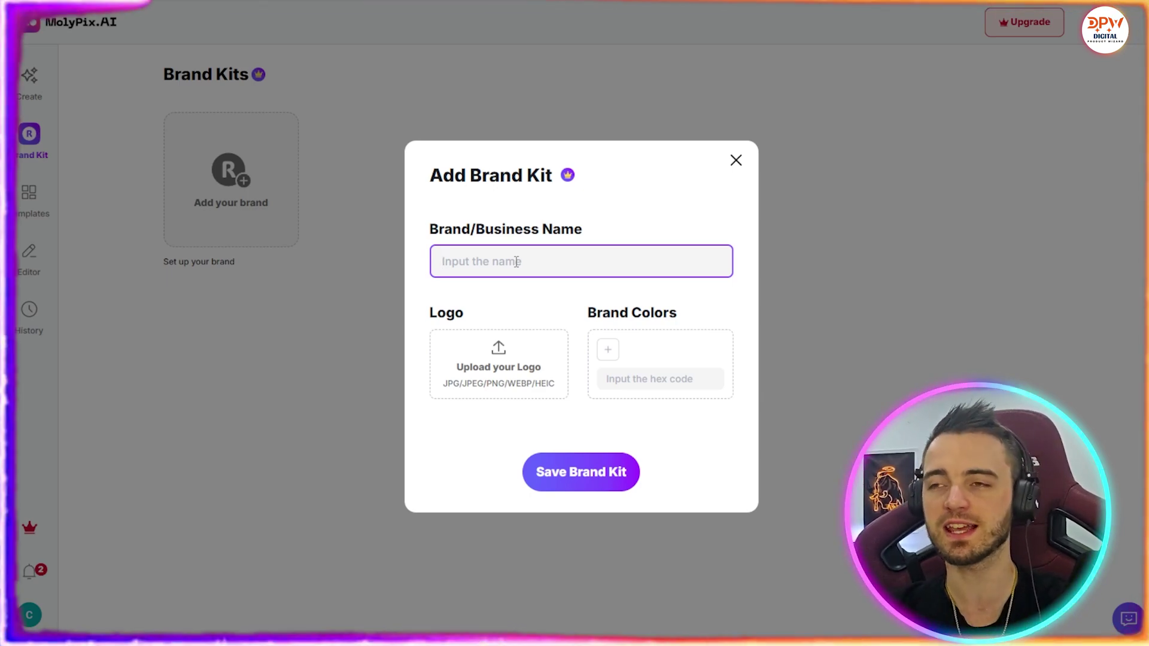
text(New )
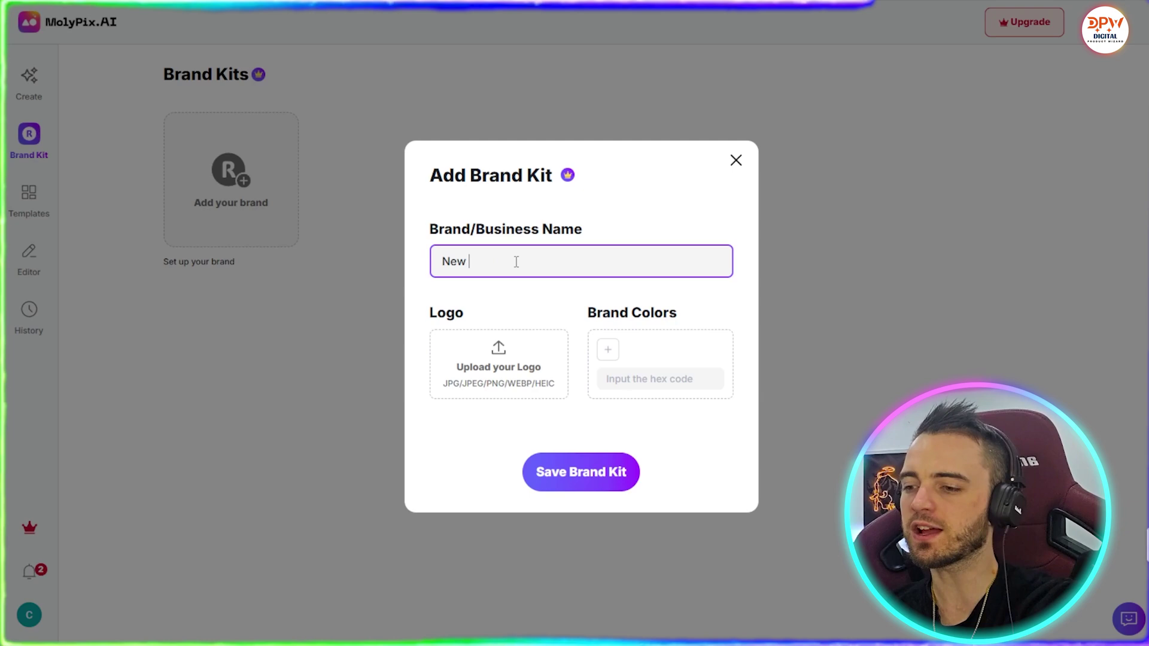
text(M)
text(oney Network)
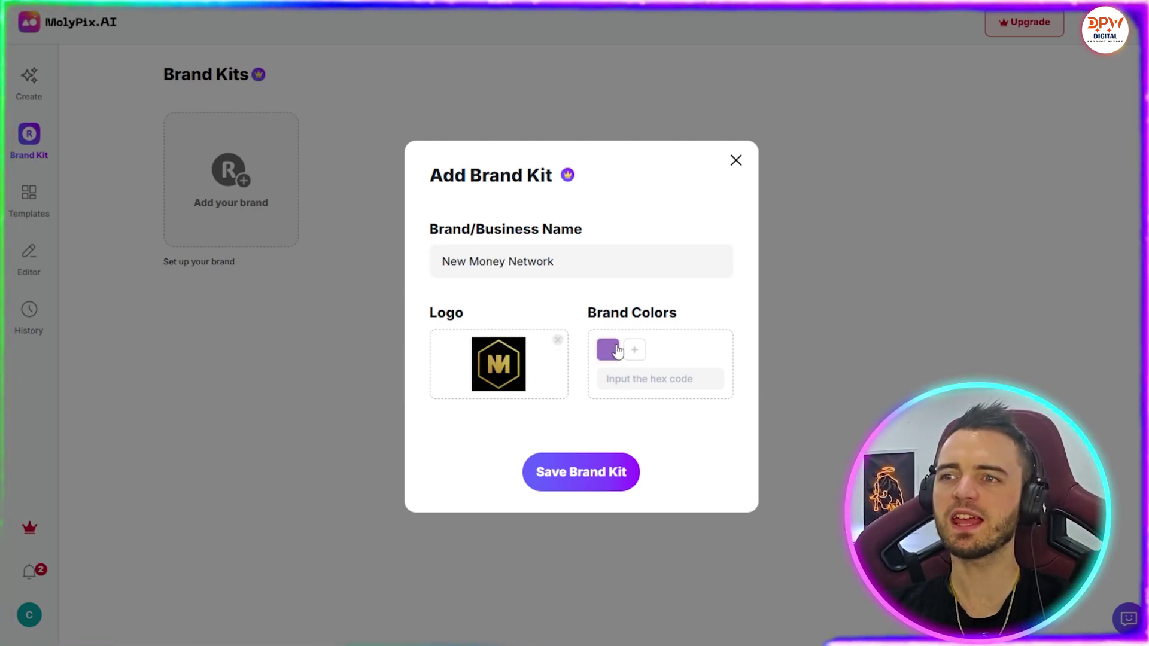
click(610, 356)
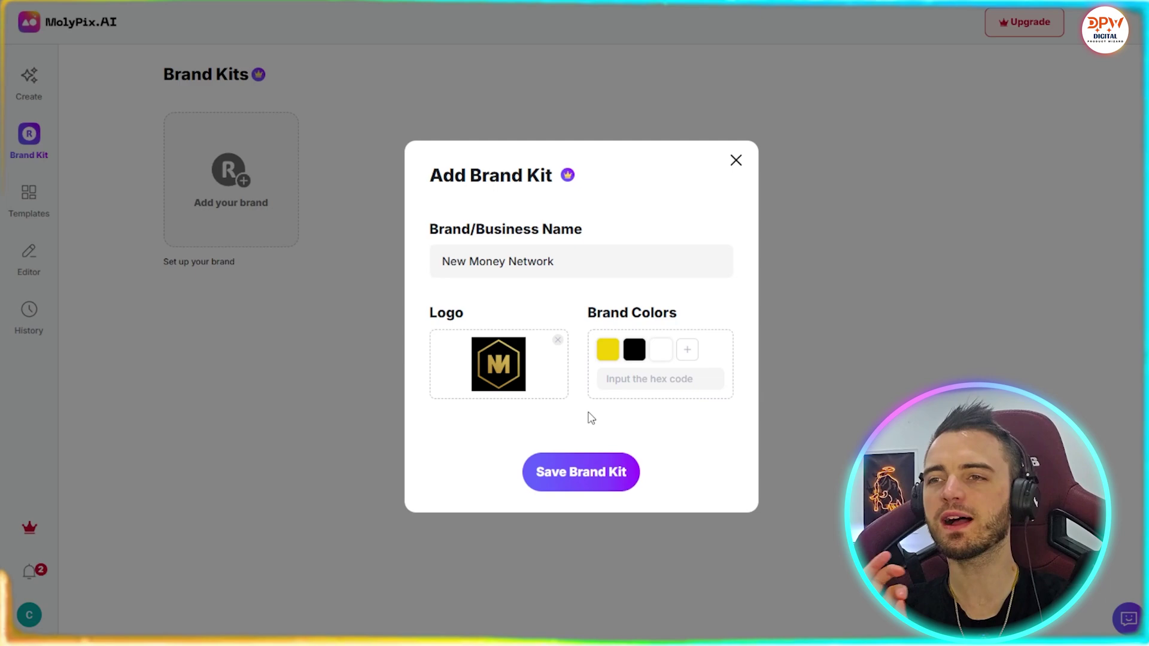
click(590, 479)
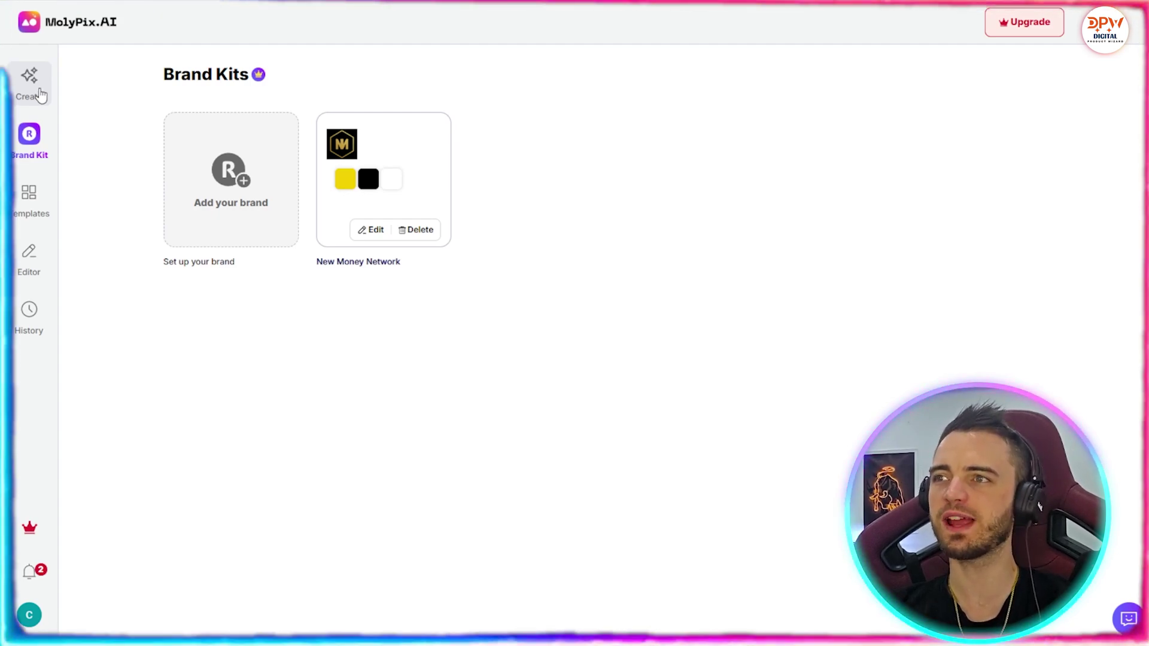
Step: Generate New Money Network conference posters and open the dark Conference design
click(40, 92)
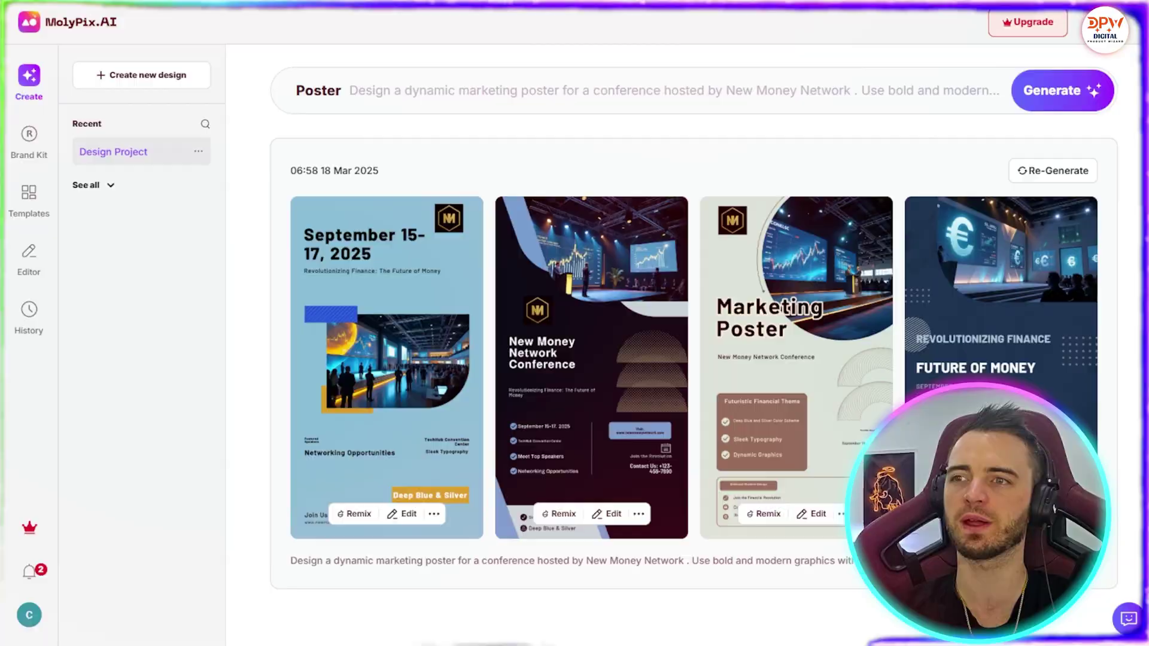
click(586, 212)
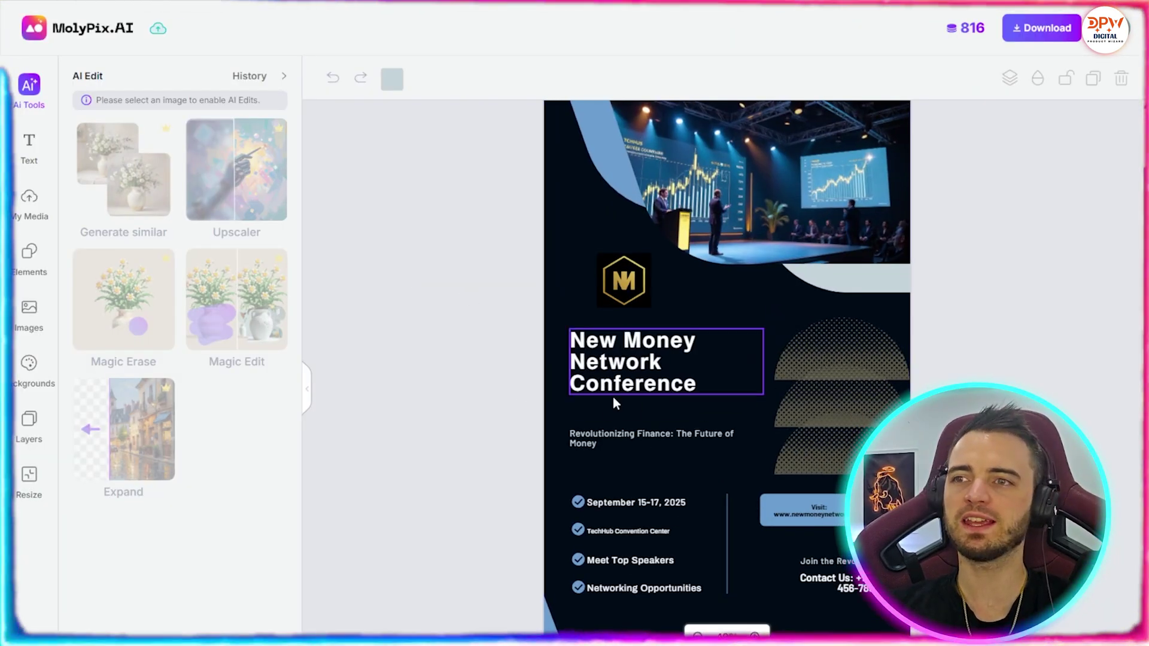
Step: Move the NM logo into place and enlarge it to about 211 px
click(642, 281)
drag(631, 291, 716, 333)
drag(598, 244, 572, 197)
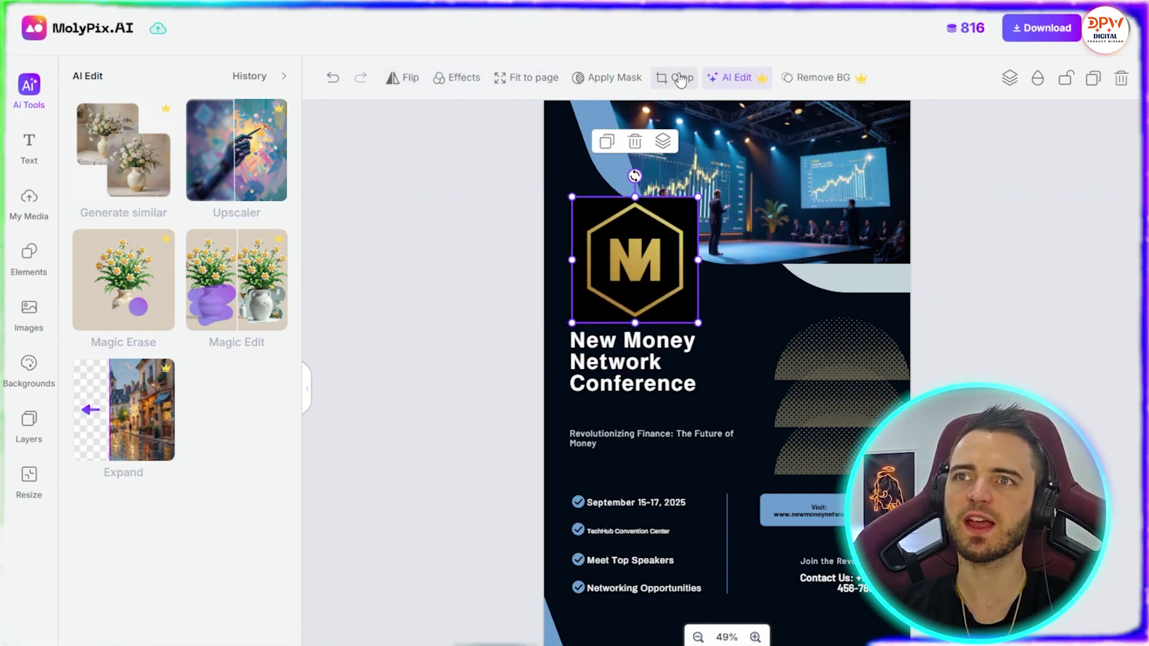
Step: Round the logo's corners with a corner radius of 160 and realign it above the title
click(476, 85)
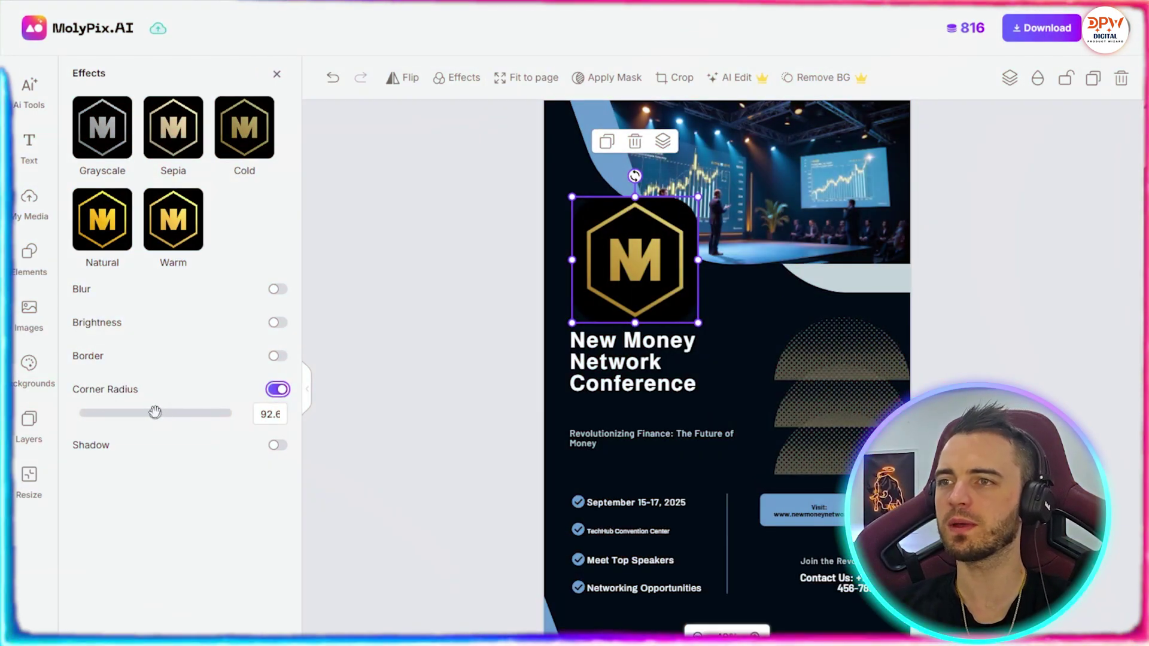
drag(155, 413, 219, 412)
click(483, 320)
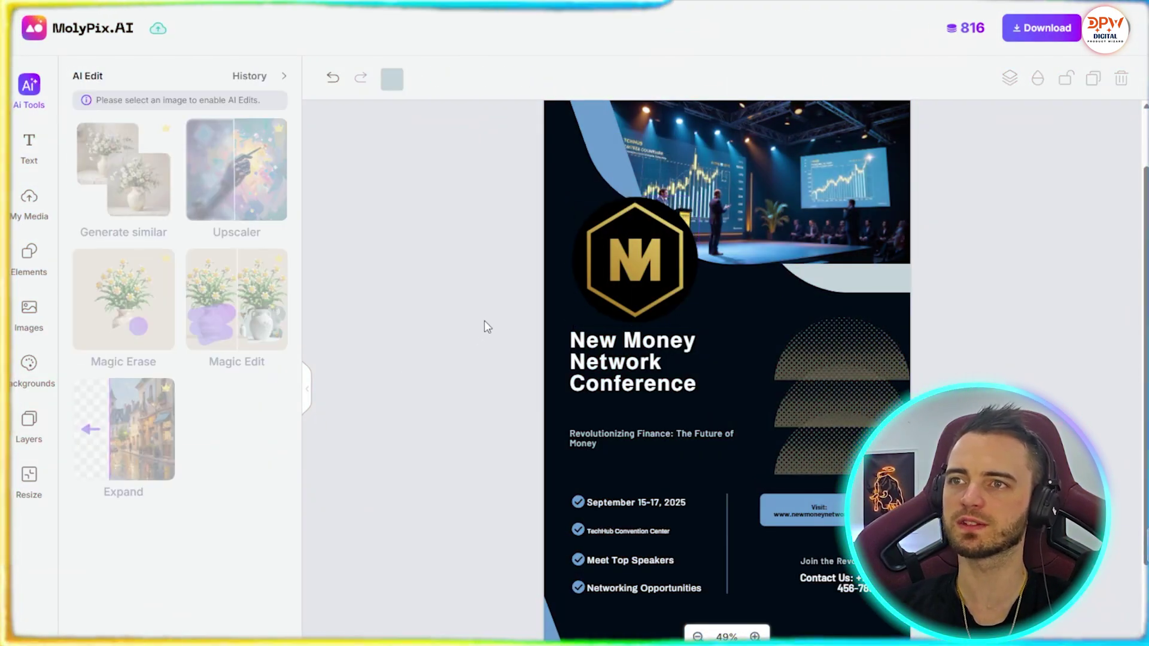
mouse_move(638, 262)
mouse_down()
mouse_move(742, 171)
mouse_move(636, 264)
mouse_up()
scroll(500, 447, down, 3)
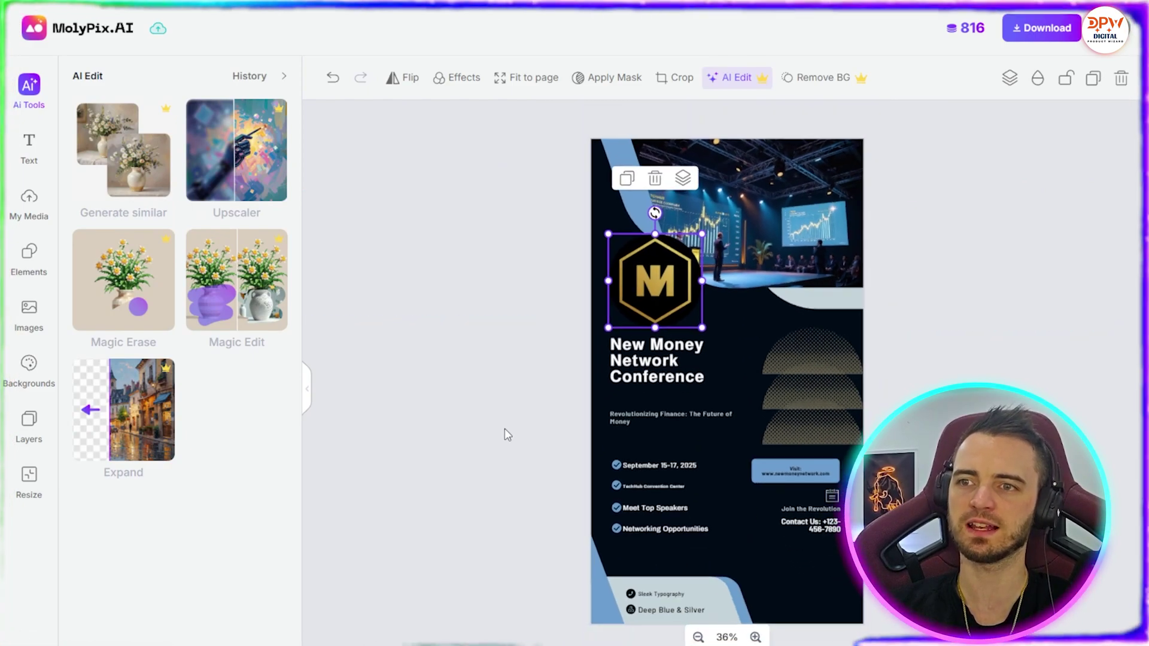
scroll(504, 434, up, 1)
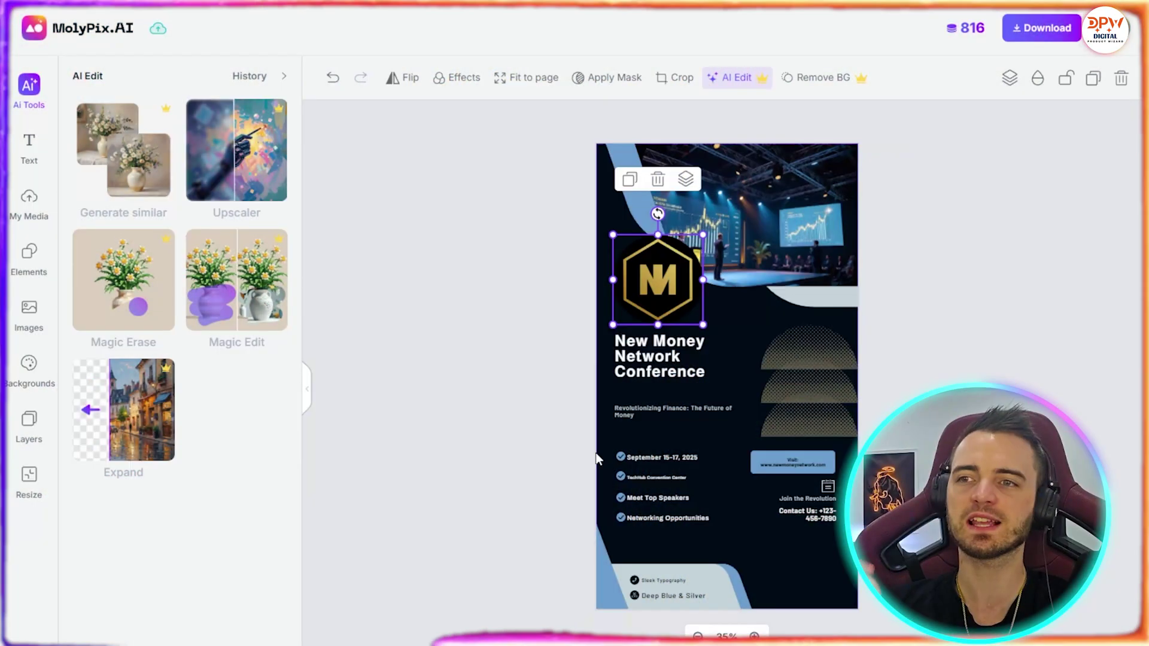
Step: Hide the AI editing panel and replace the end of the conference title with 'sdasd'
click(594, 459)
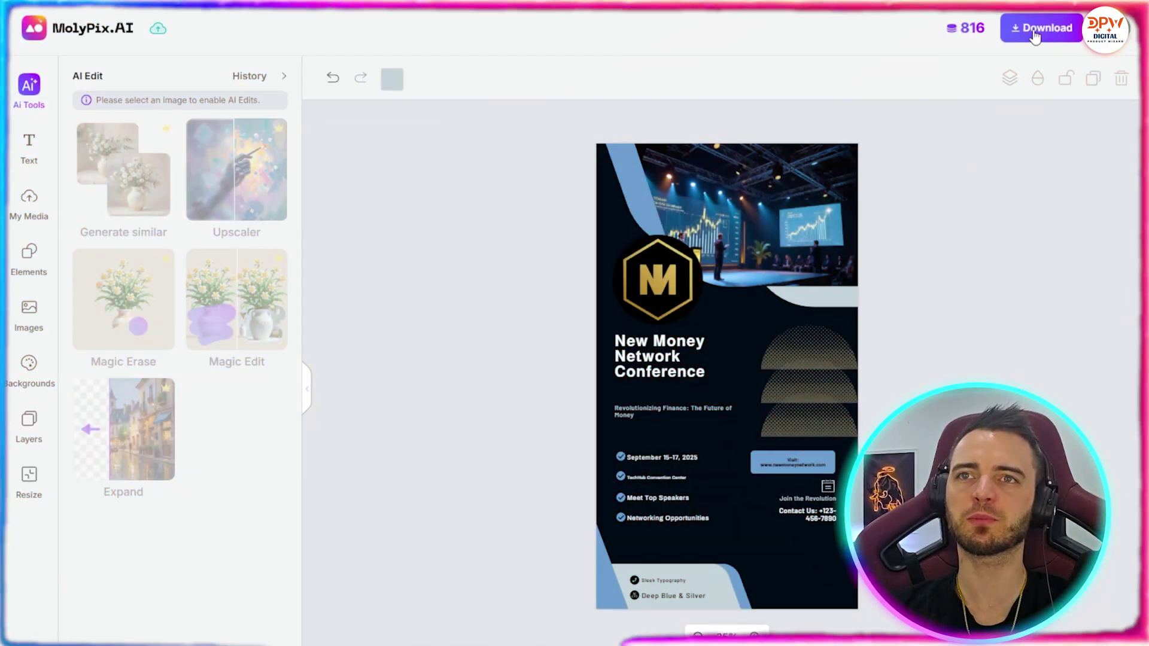
click(871, 350)
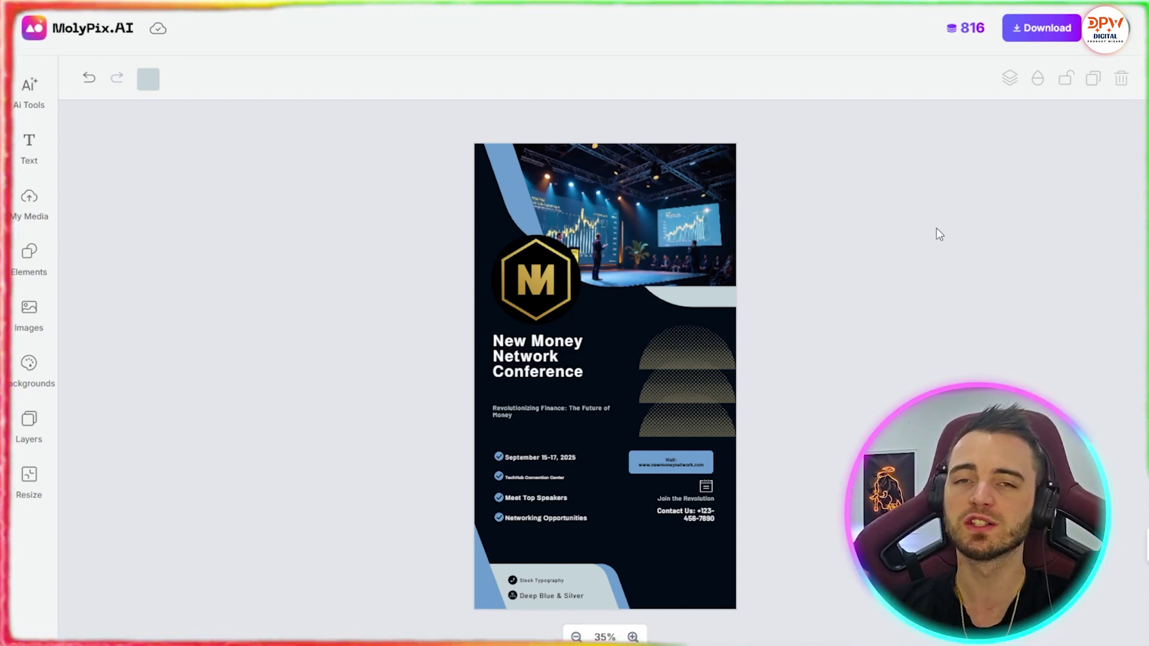
click(512, 347)
double_click(512, 347)
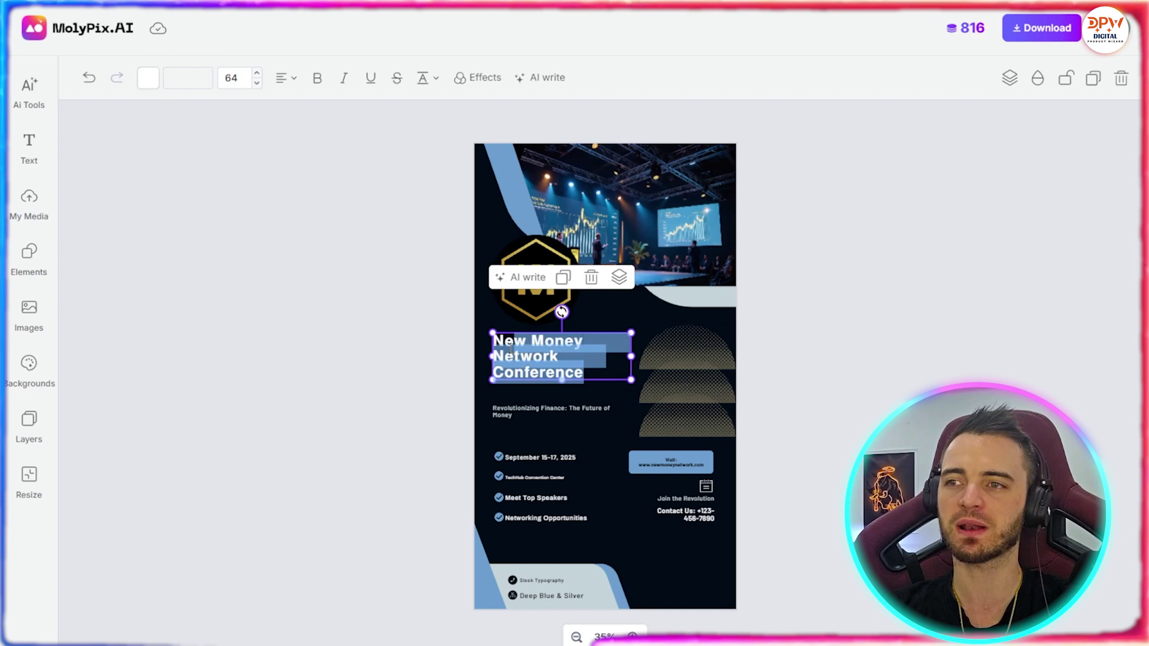
drag(583, 373, 506, 372)
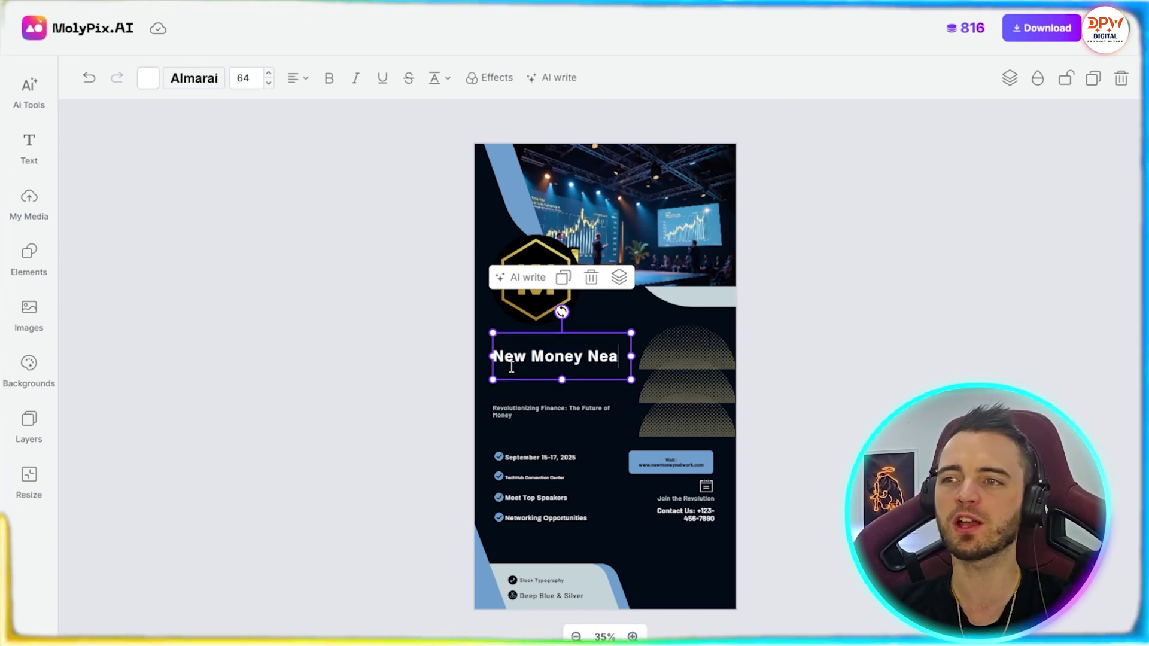
text(sdasd)
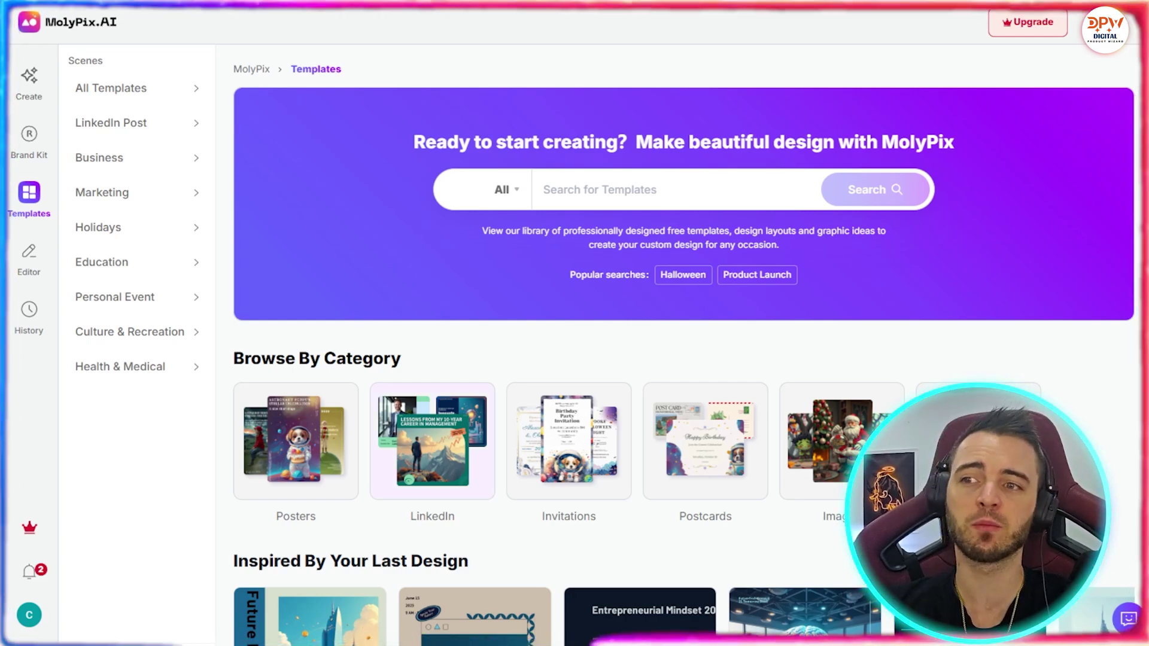
Step: Scroll the Templates page down to the Upcoming Events designs
scroll(682, 335, down, 10)
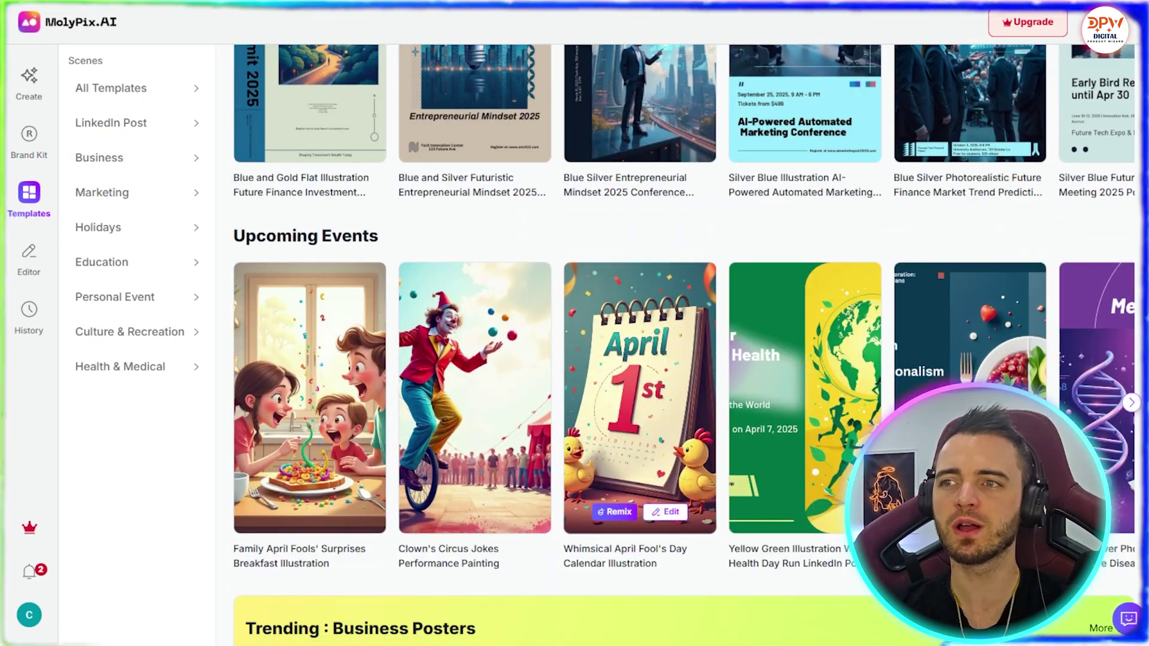
scroll(640, 395, down, 2)
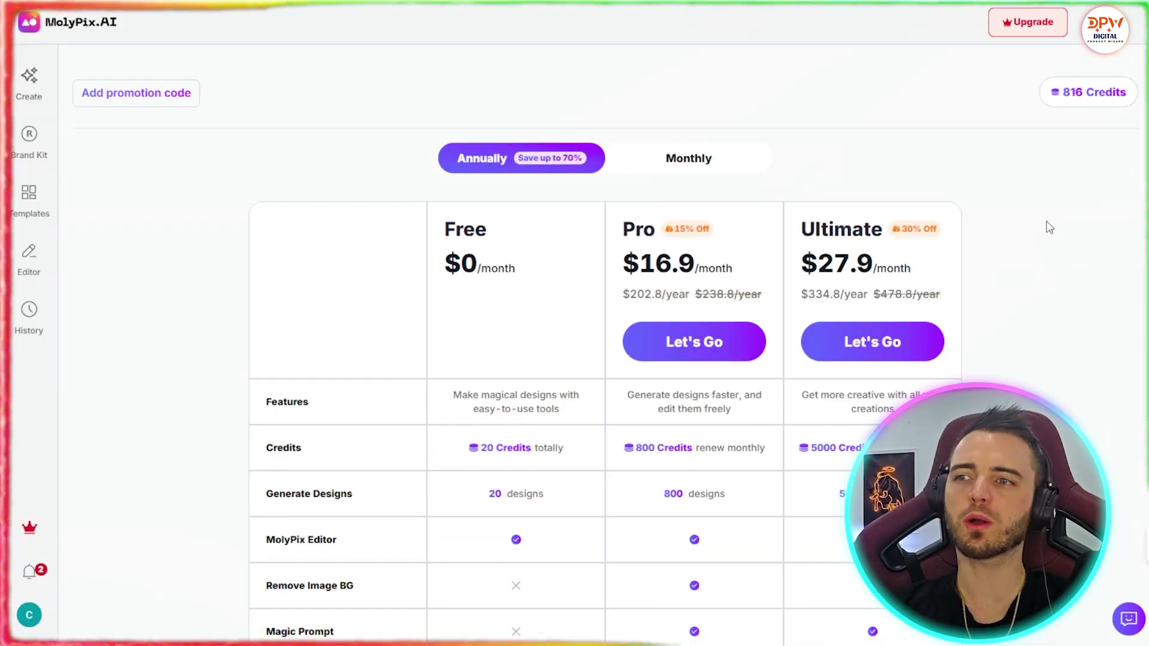
Step: Scroll the plan comparison and highlight the Free plan's 20 credits
scroll(1048, 226, down, 5)
scroll(1050, 226, up, 5)
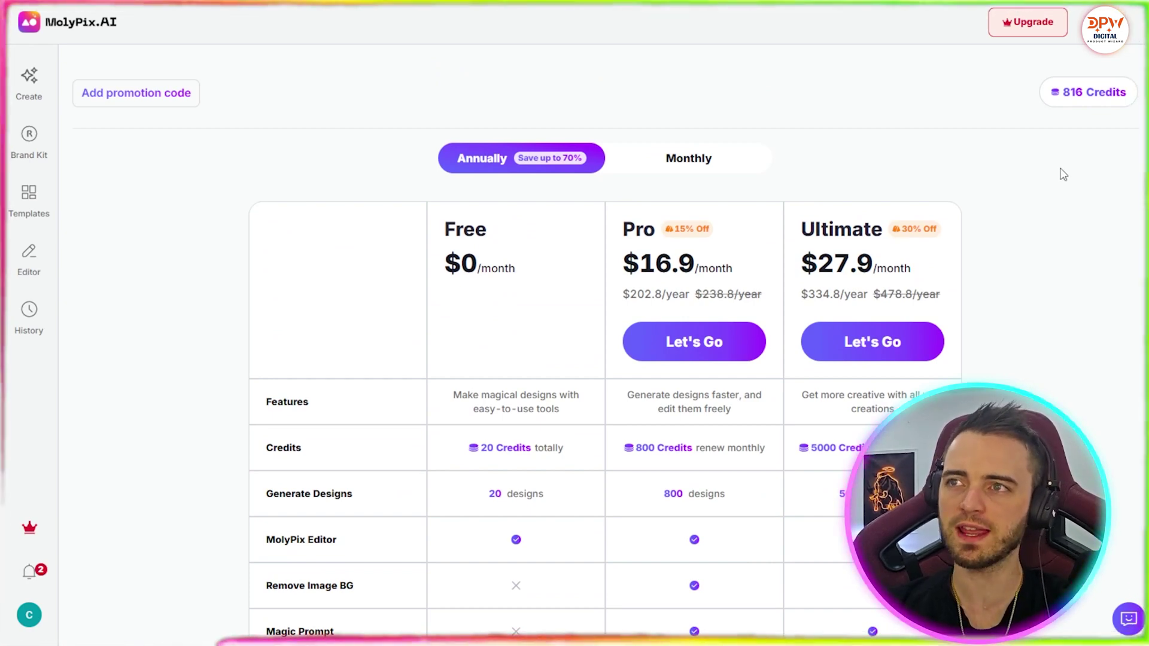
scroll(491, 257, down, 3)
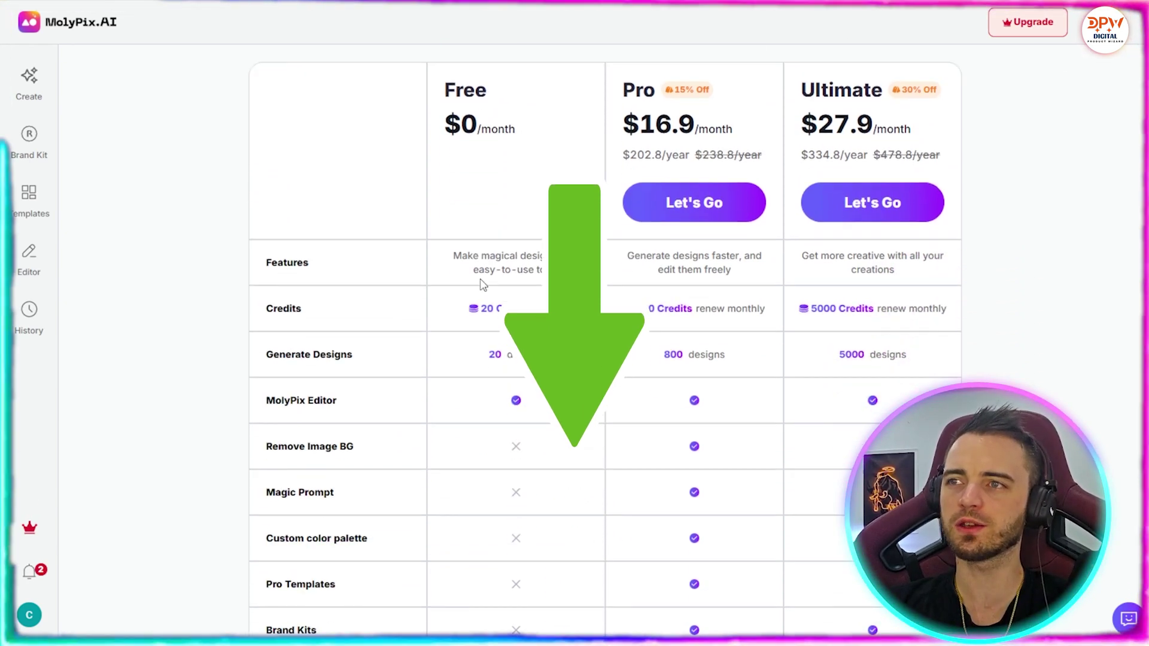
drag(481, 309, 561, 308)
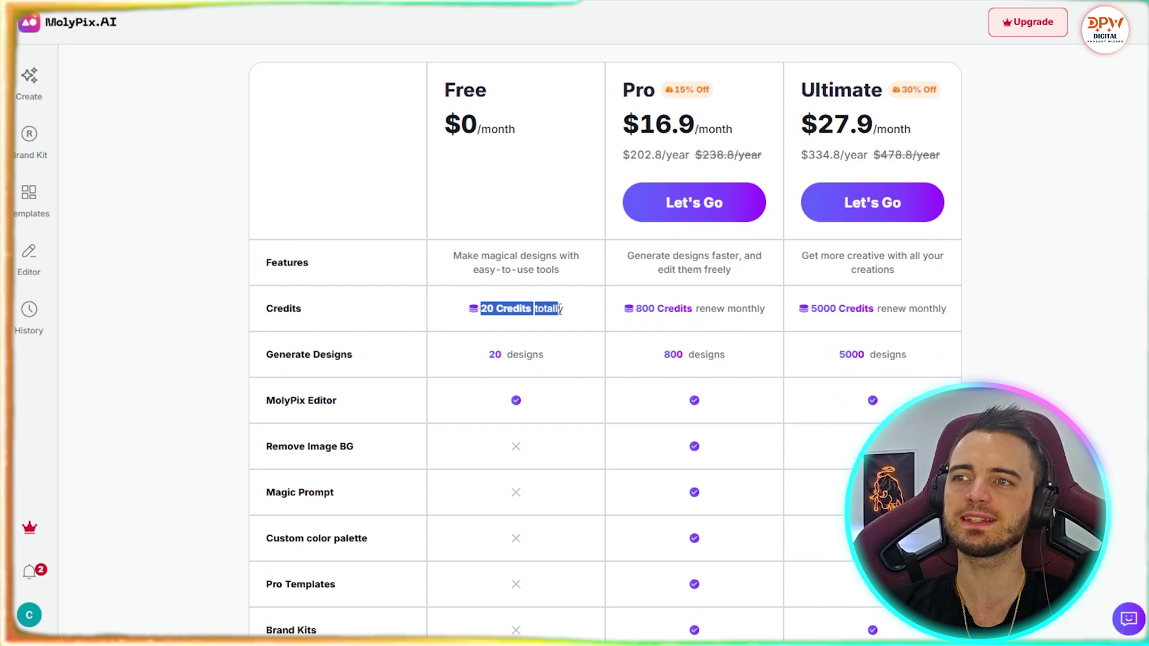
click(574, 314)
scroll(798, 245, up, 3)
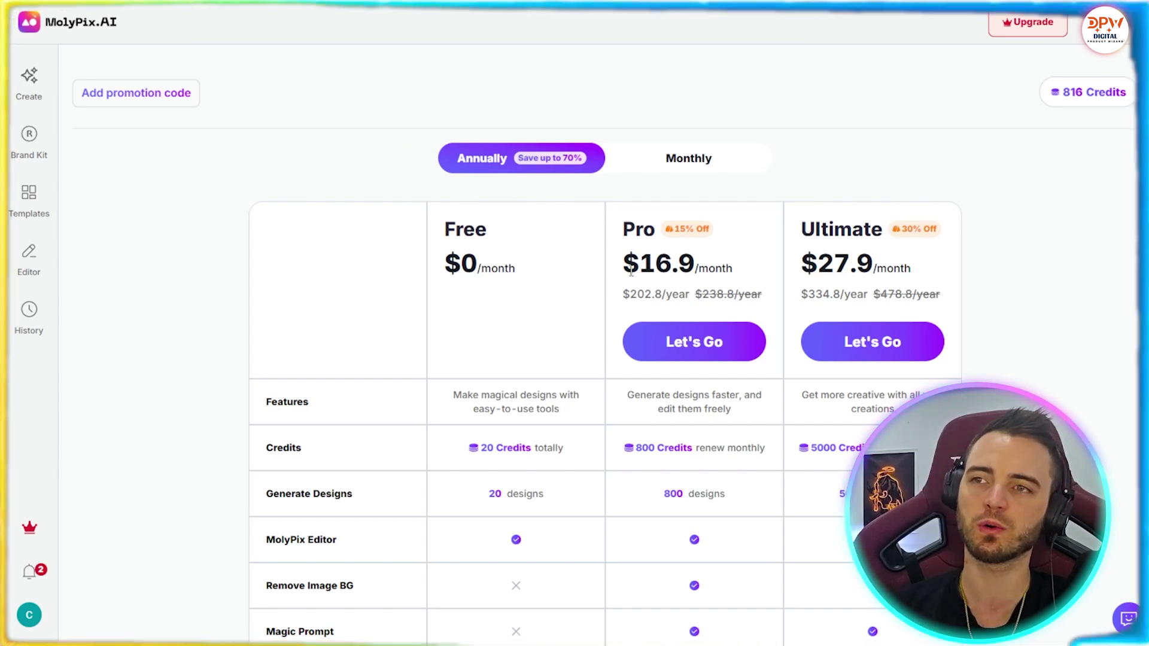
Step: Highlight the Pro plan's monthly price in the pricing table
drag(626, 264, 696, 264)
click(666, 265)
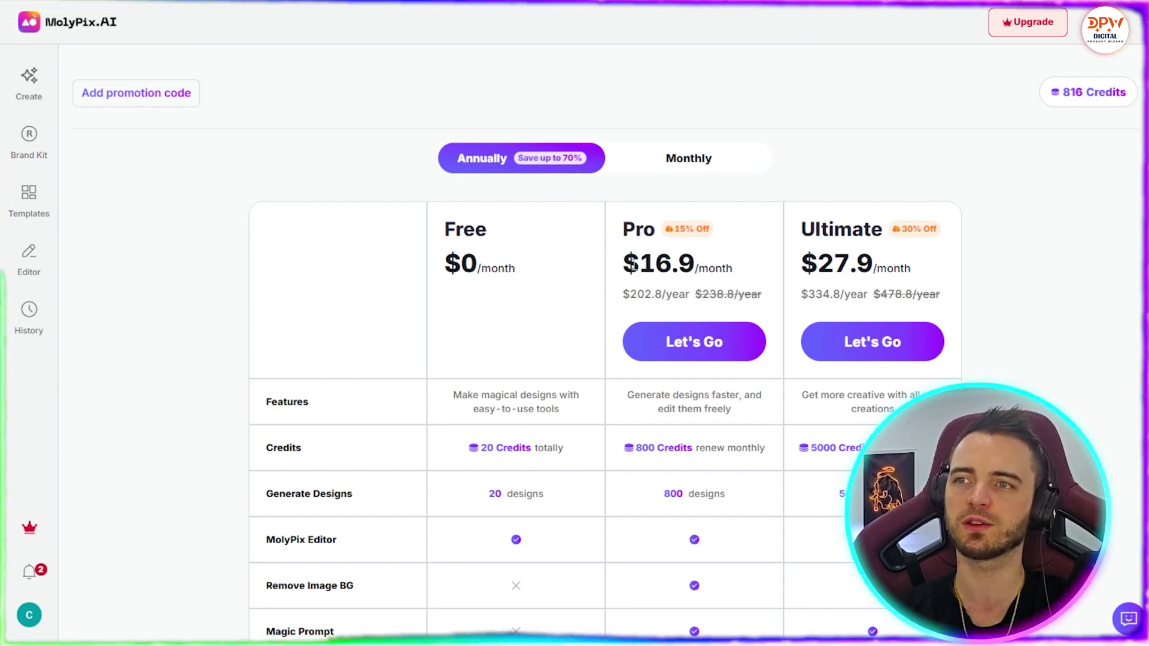
drag(626, 263, 695, 264)
click(694, 264)
Step: Scroll the comparison table and highlight the Pro plan's credits
scroll(694, 264, down, 3)
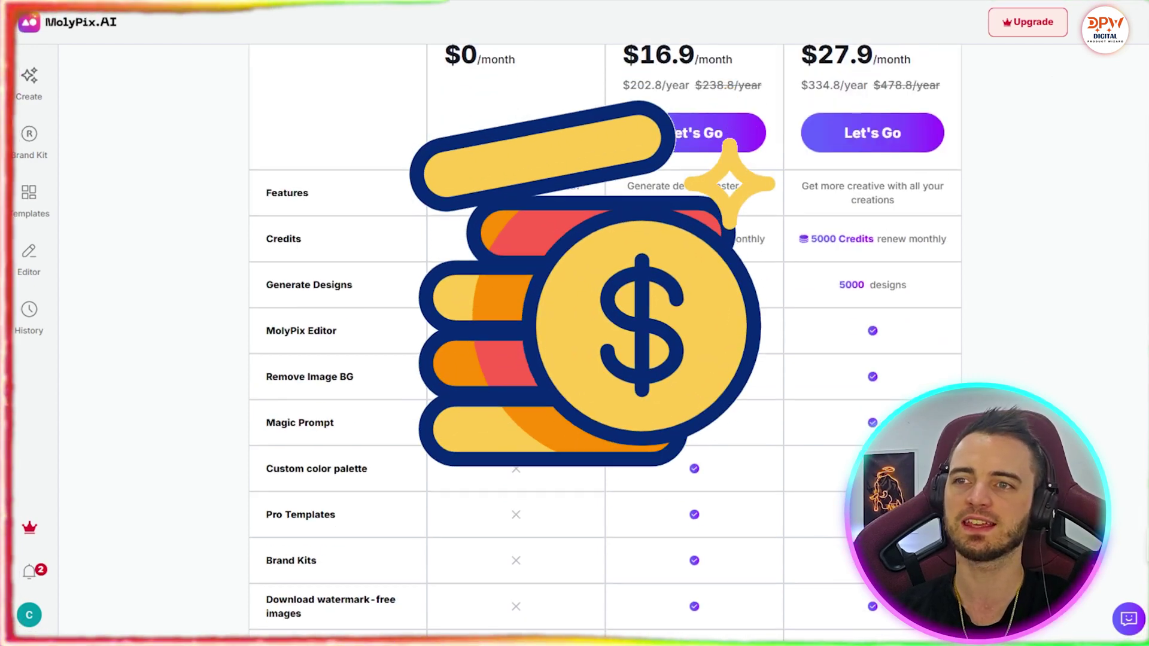
scroll(694, 263, up, 3)
scroll(660, 300, up, 1)
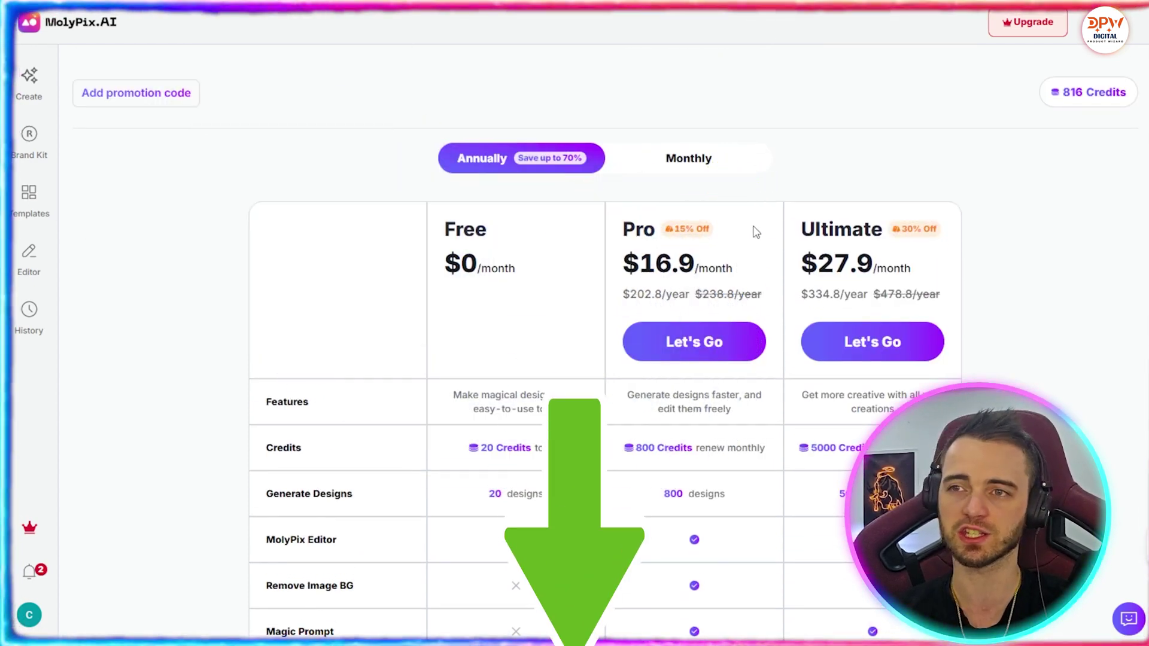
scroll(660, 300, down, 3)
drag(636, 239, 770, 245)
click(772, 246)
scroll(684, 393, down, 6)
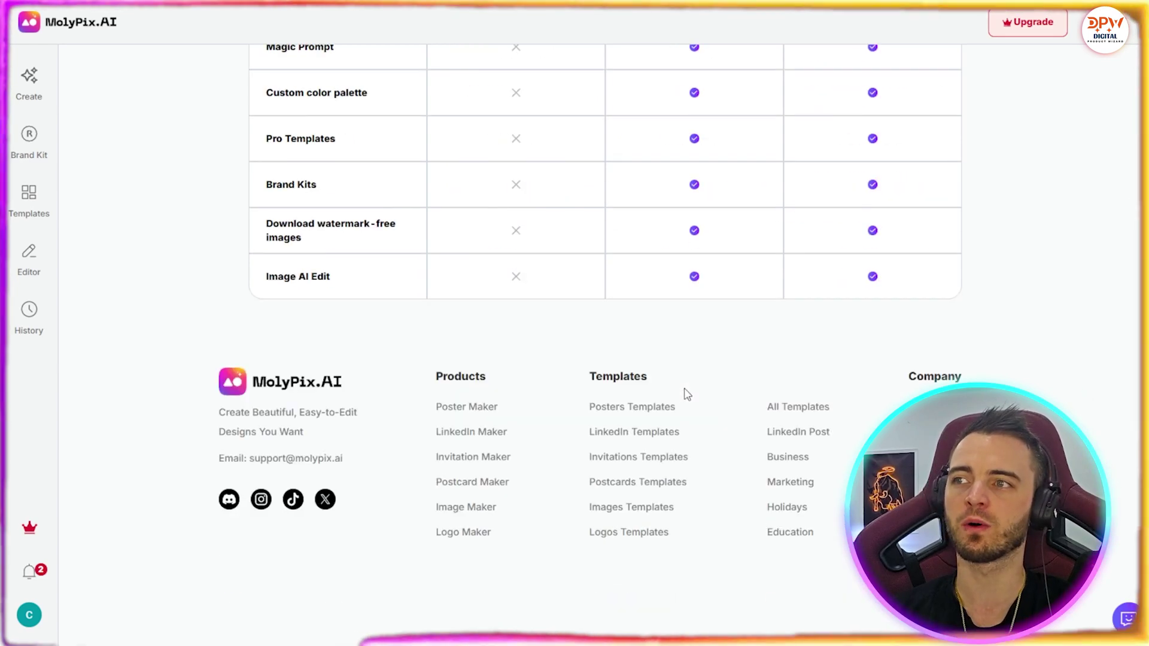
scroll(687, 395, up, 6)
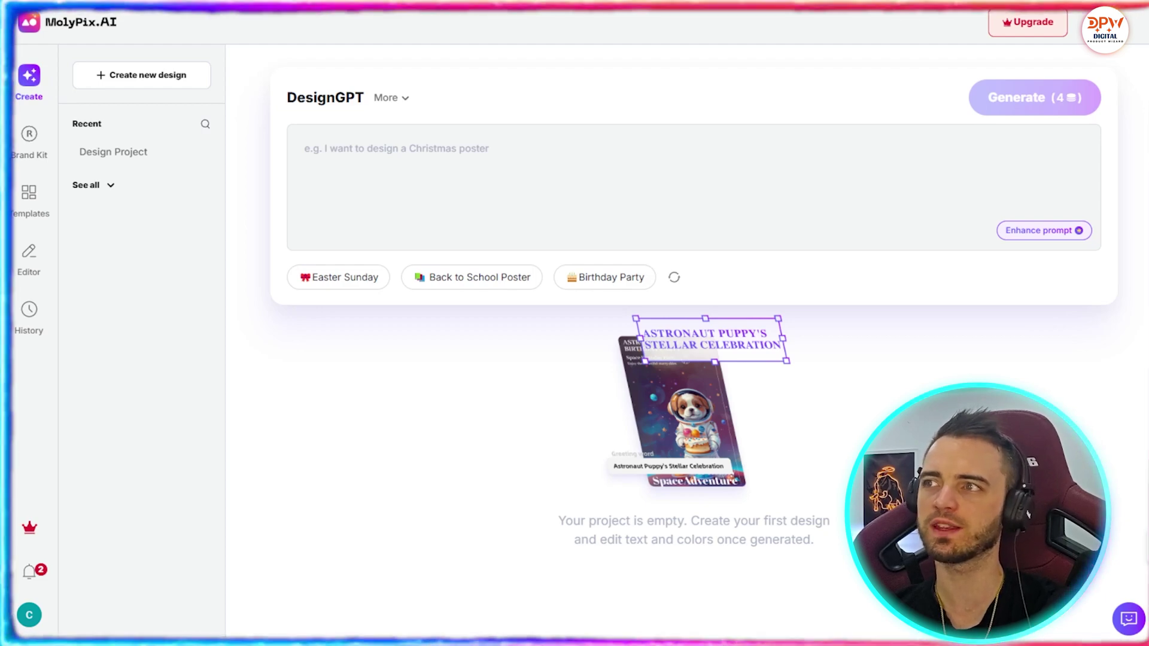
click(389, 99)
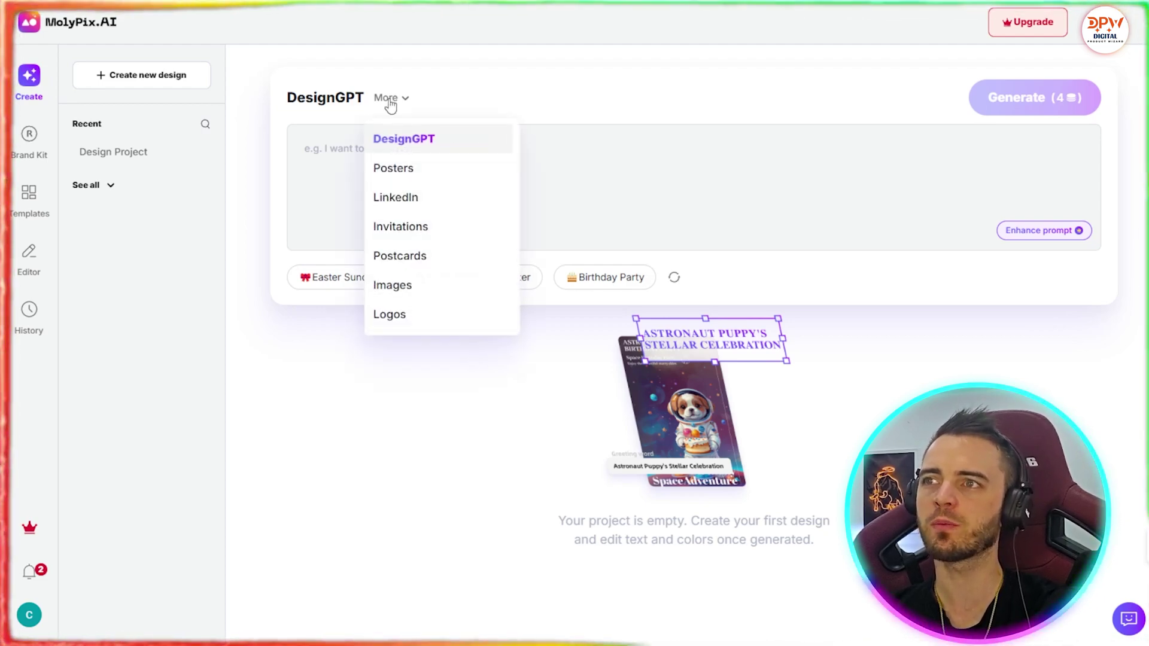
click(408, 174)
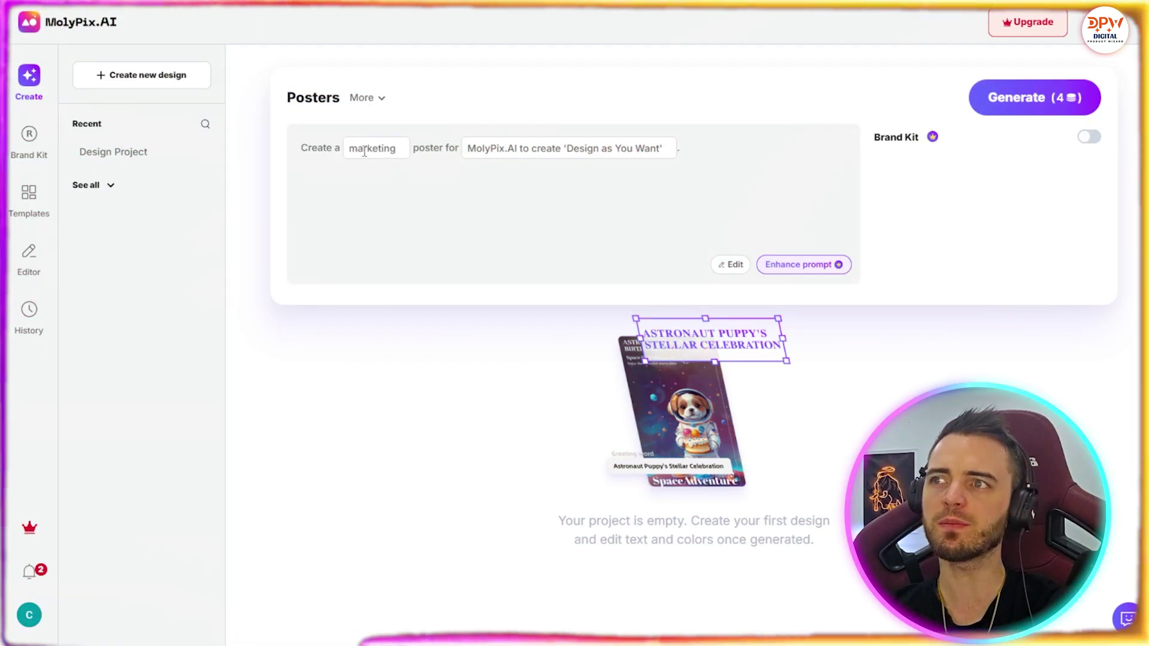
click(393, 149)
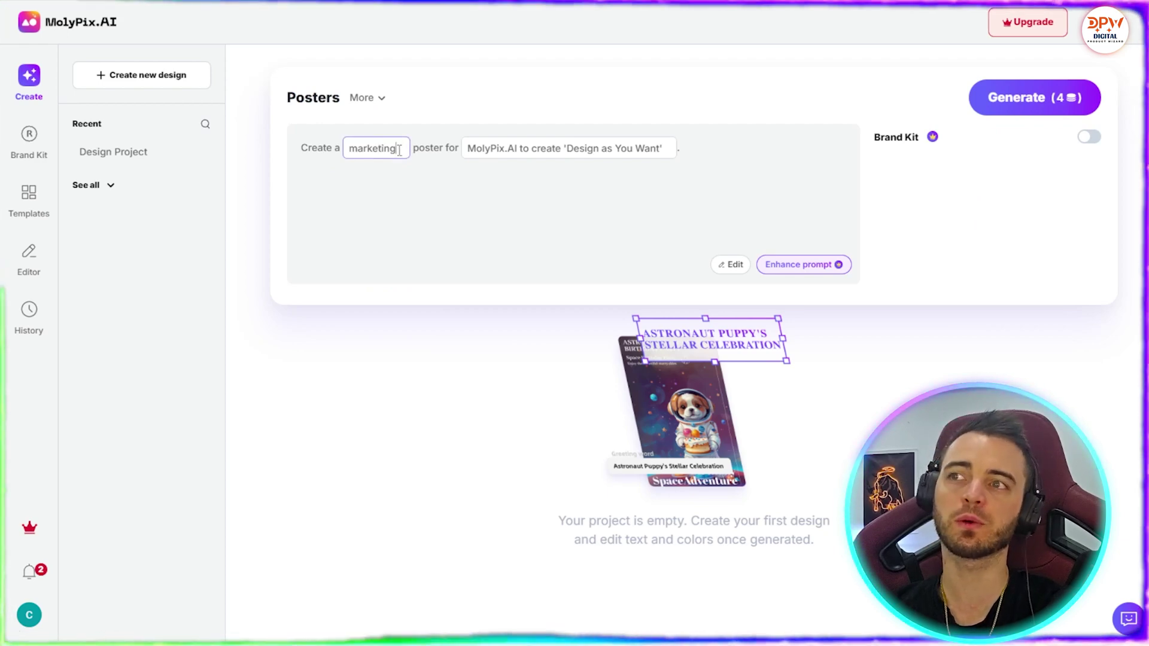
double_click(399, 150)
click(398, 149)
click(471, 147)
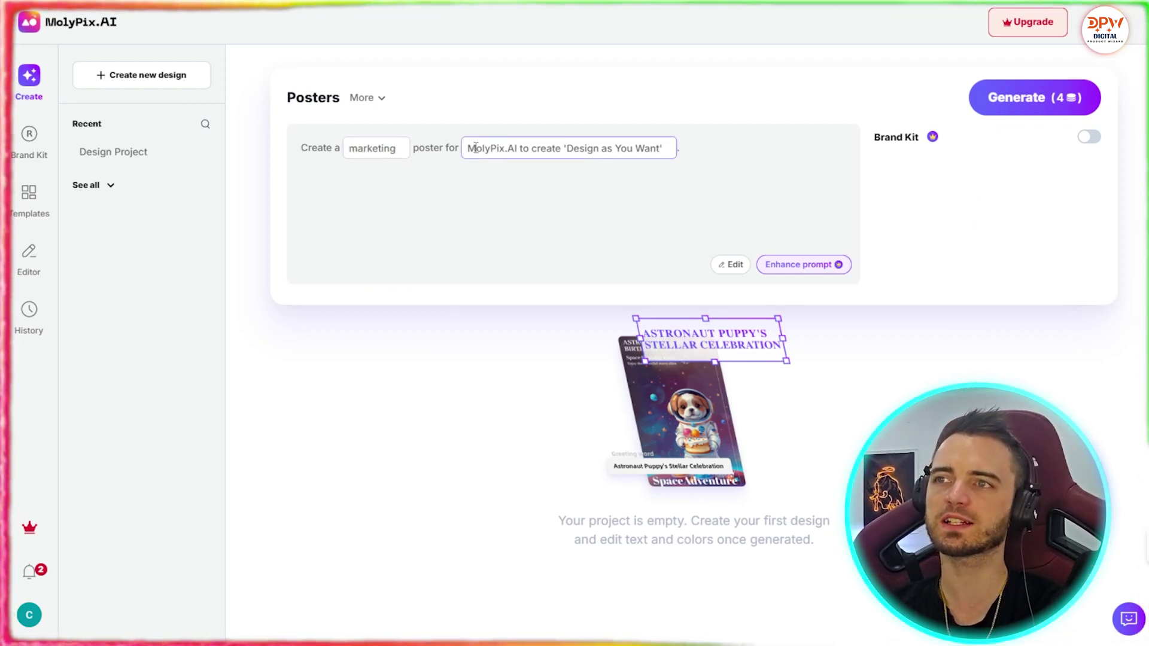
text(@ab)
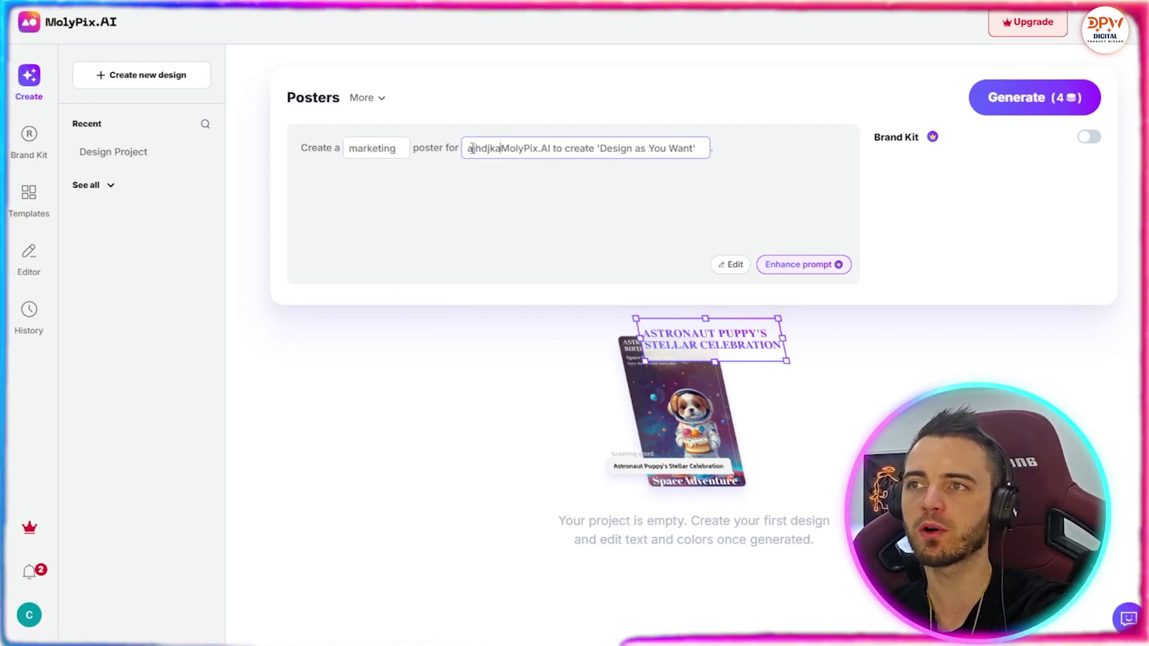